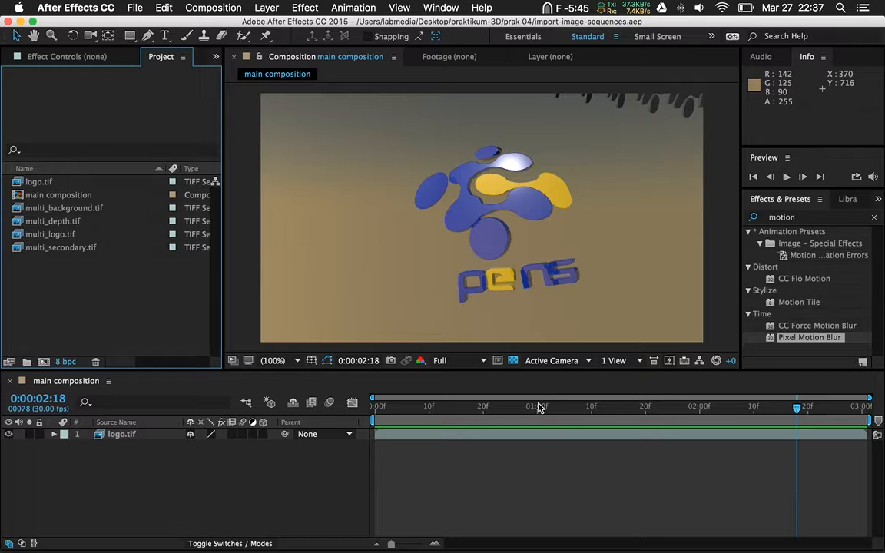
# Step: Move the playhead to 0:00:01:00 and search the effects for "lens" to find Camera Lens Blur
pyautogui.click(540, 407)
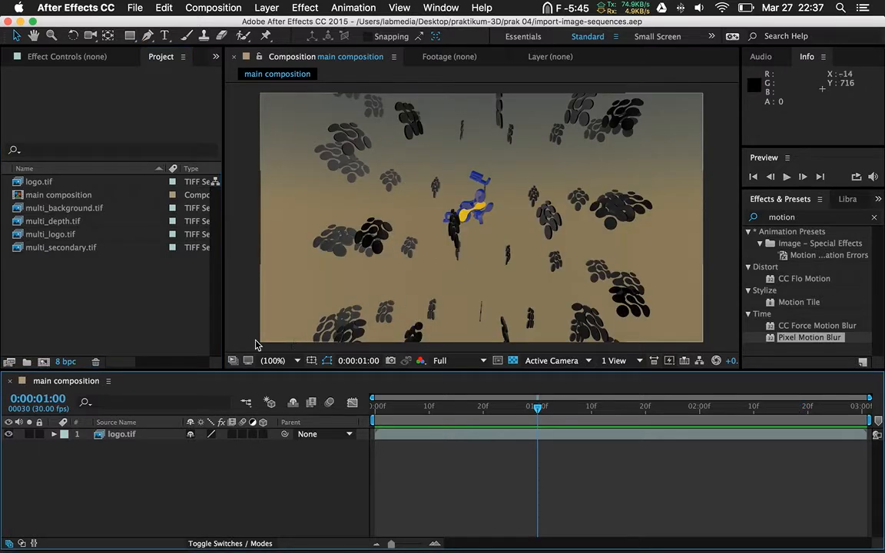
pyautogui.click(68, 222)
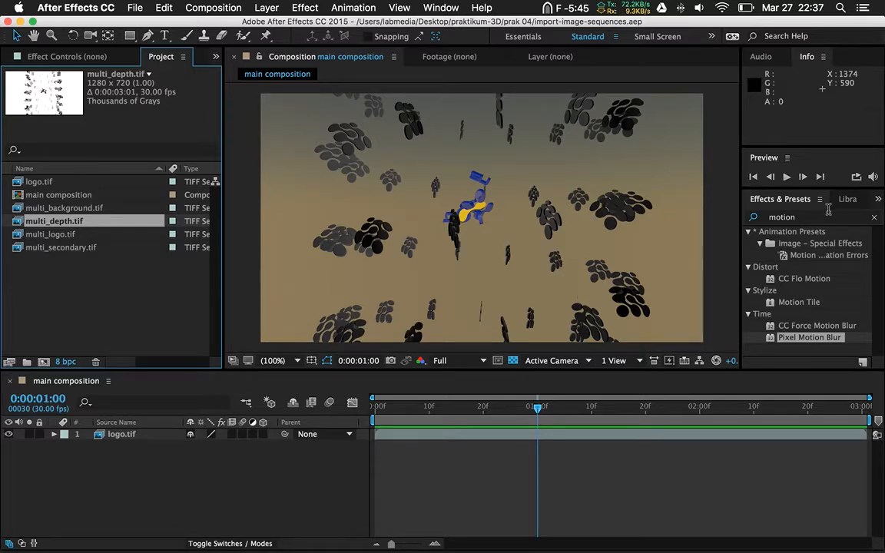
pyautogui.click(873, 217)
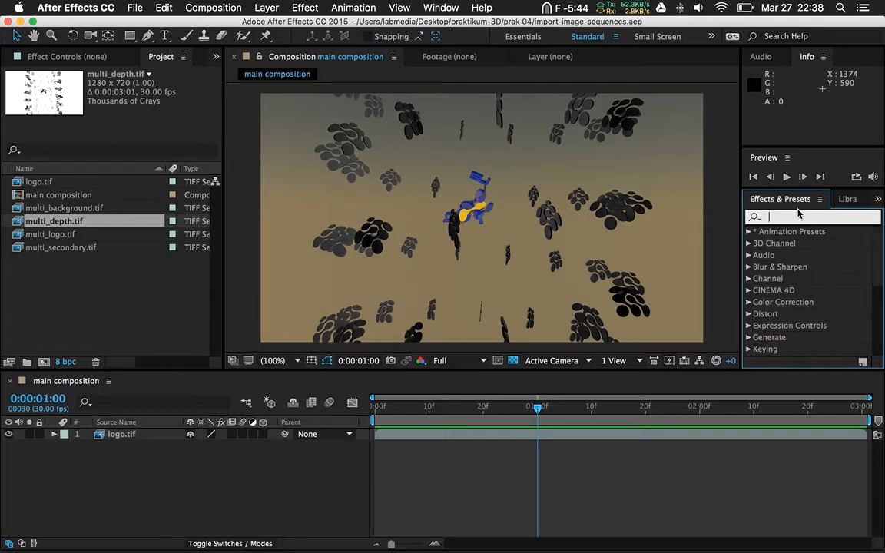
pyautogui.write('lens')
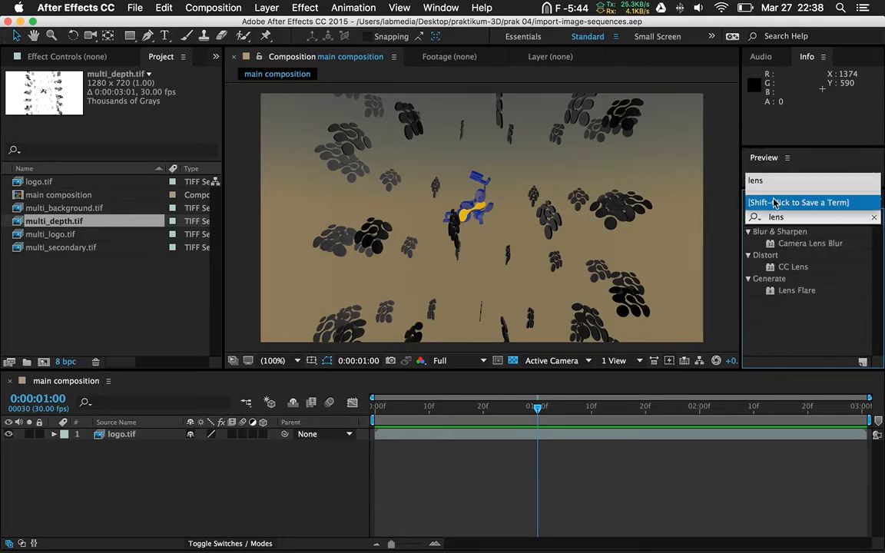
pyautogui.click(809, 245)
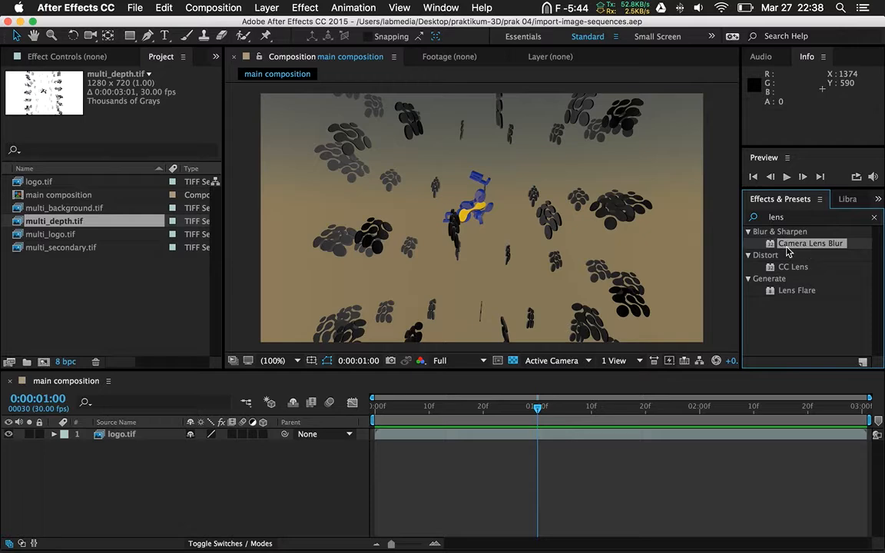
# Step: Apply Camera Lens Blur to the logo.tif layer and compare the image at 200% with the effect off and on
pyautogui.moveTo(794, 248); pyautogui.dragTo(129, 437)
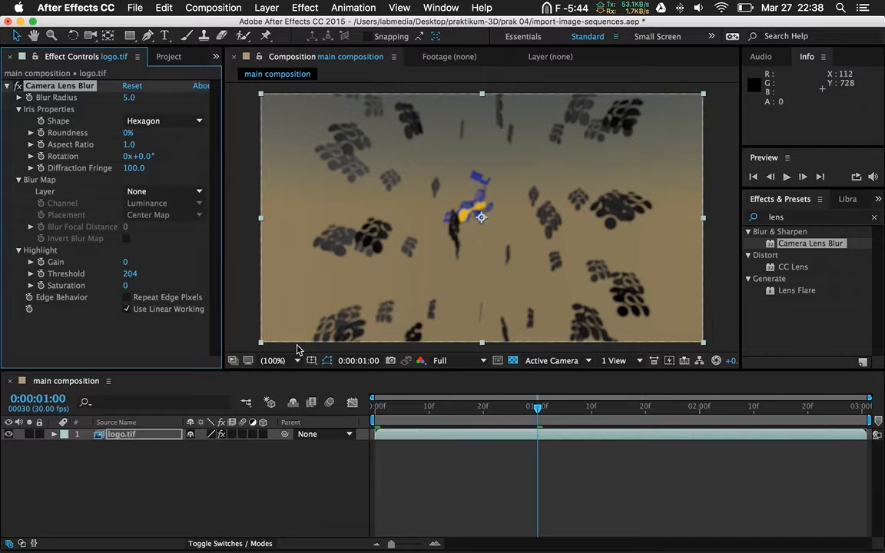
pyautogui.click(272, 361)
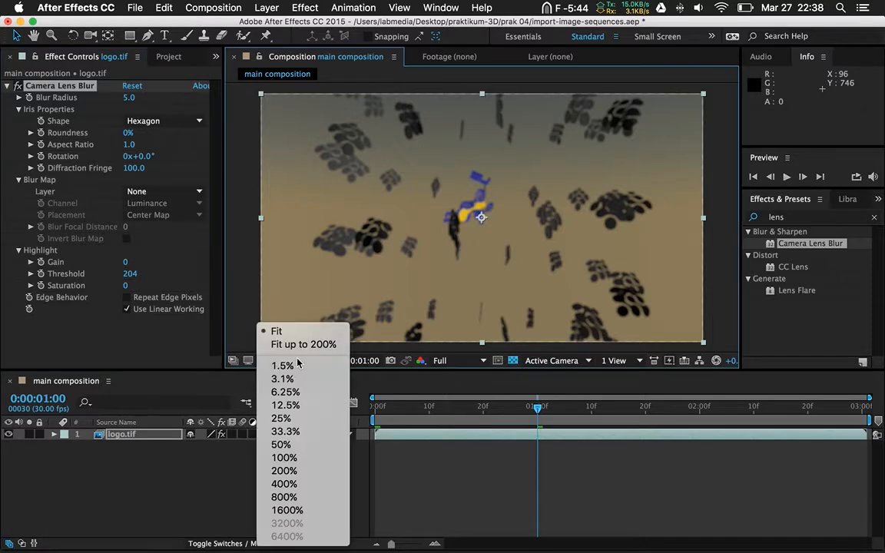
pyautogui.click(305, 471)
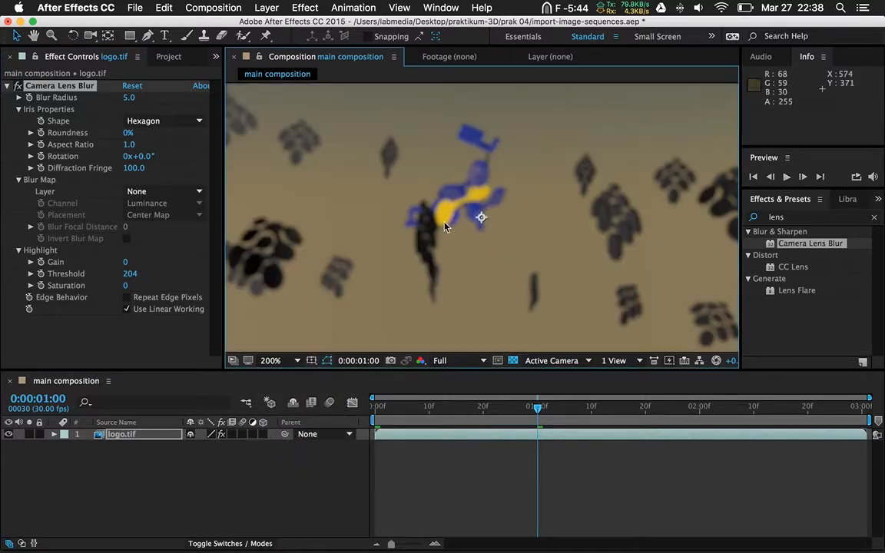
pyautogui.click(18, 87)
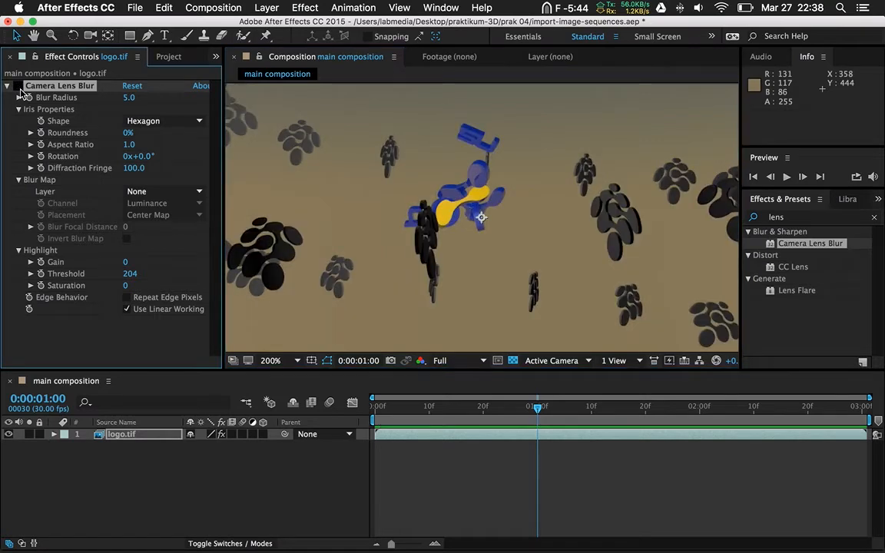
pyautogui.click(17, 86)
pyautogui.click(17, 86)
pyautogui.click(18, 86)
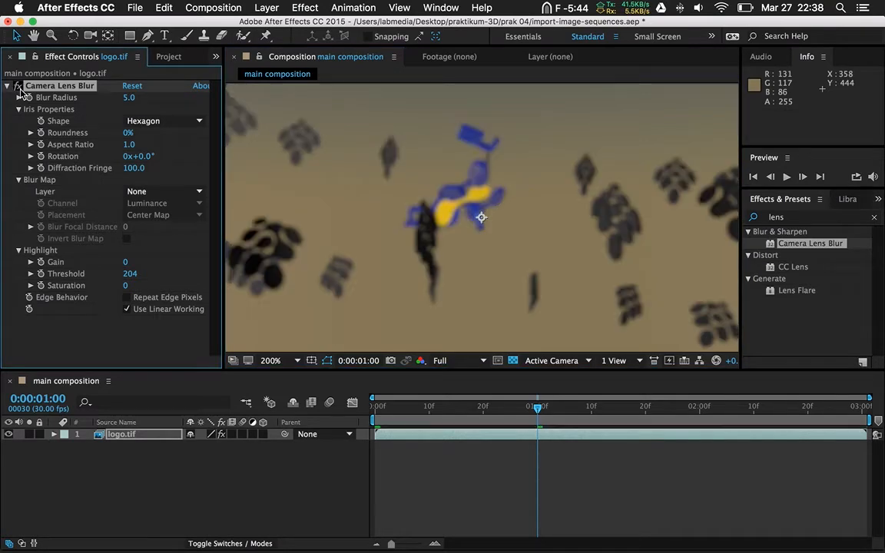
# Step: Add the multi_depth.tif sequence to the main composition as a layer below logo.tif
pyautogui.click(201, 489)
pyautogui.click(169, 58)
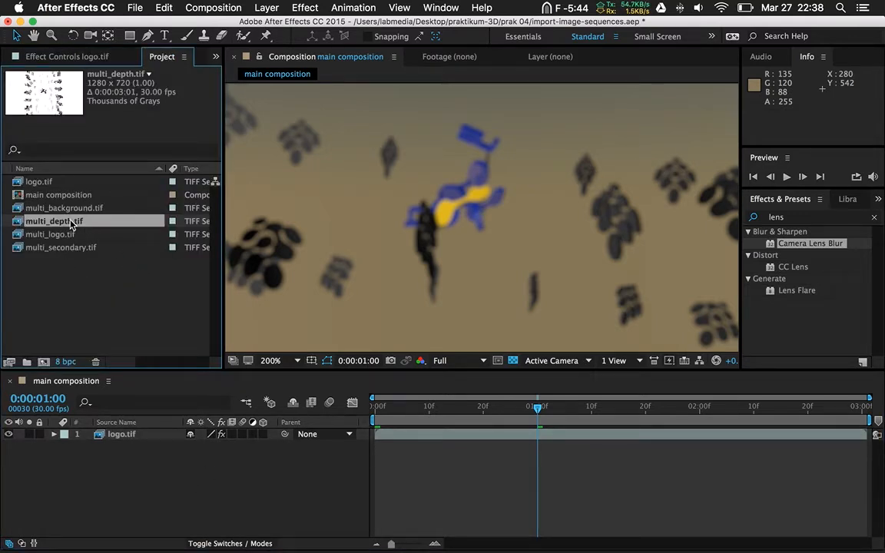
pyautogui.moveTo(72, 225); pyautogui.dragTo(116, 479)
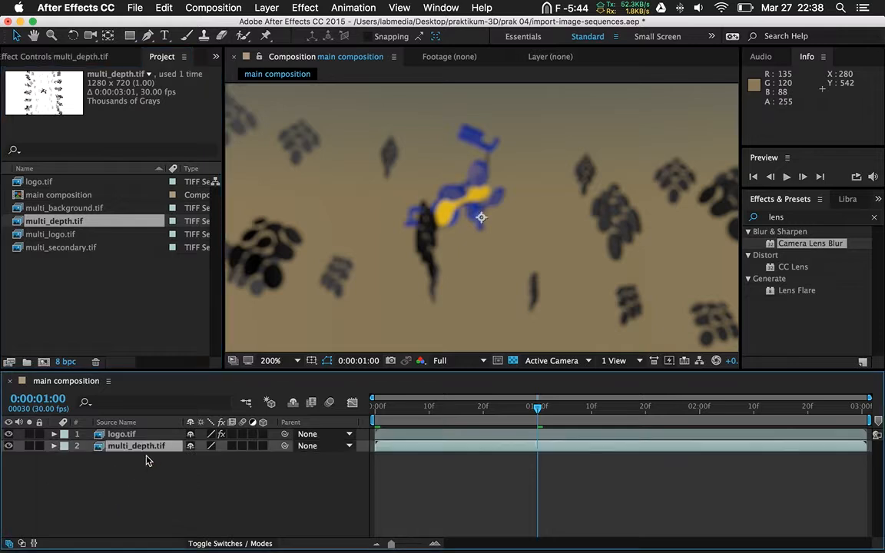
# Step: Set the Blur Map layer of logo.tif's Camera Lens Blur to multi_depth.tif
pyautogui.click(124, 436)
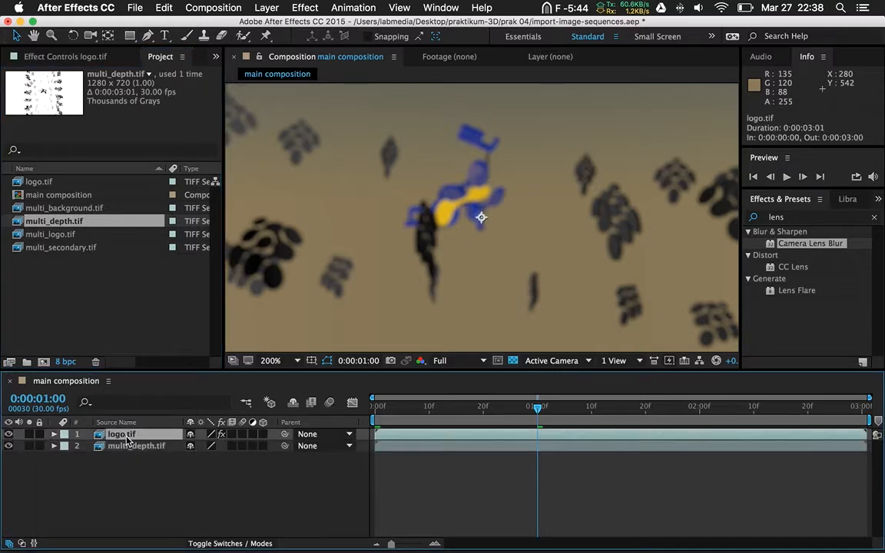
pyautogui.click(83, 57)
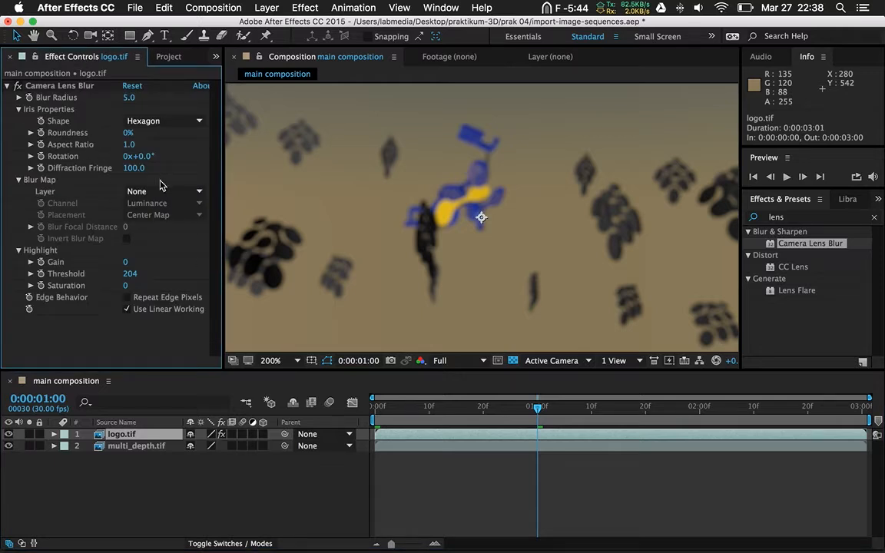
pyautogui.click(196, 196)
pyautogui.click(172, 241)
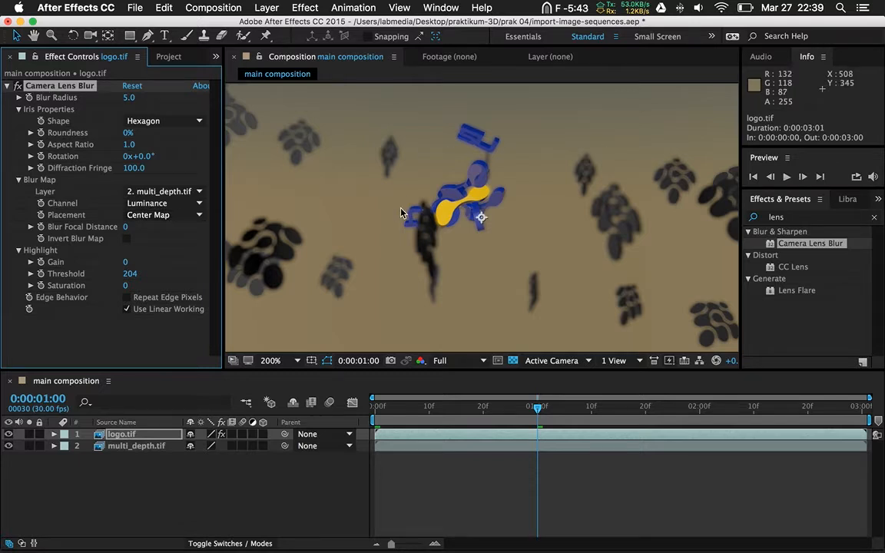
# Step: Remove the Camera Lens Blur effect from the logo.tif layer
pyautogui.click(111, 342)
pyautogui.click(69, 89)
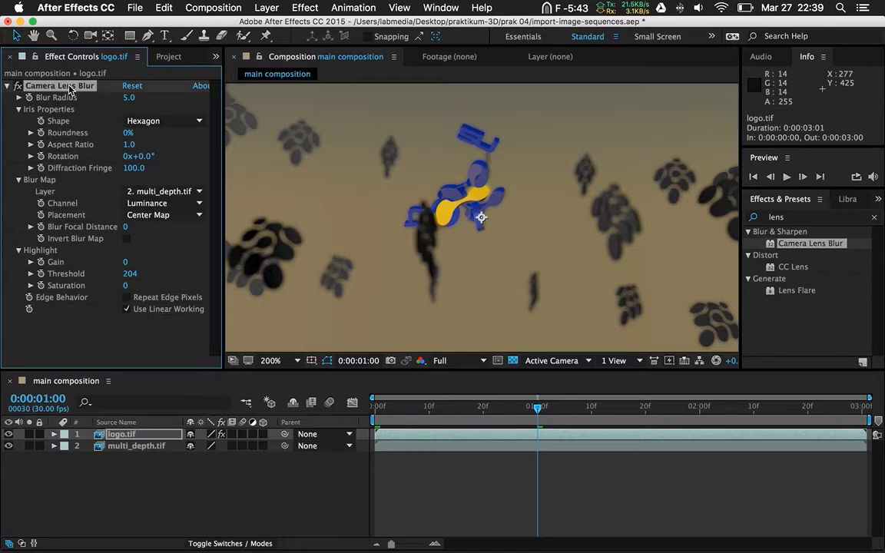
pyautogui.press('Delete')
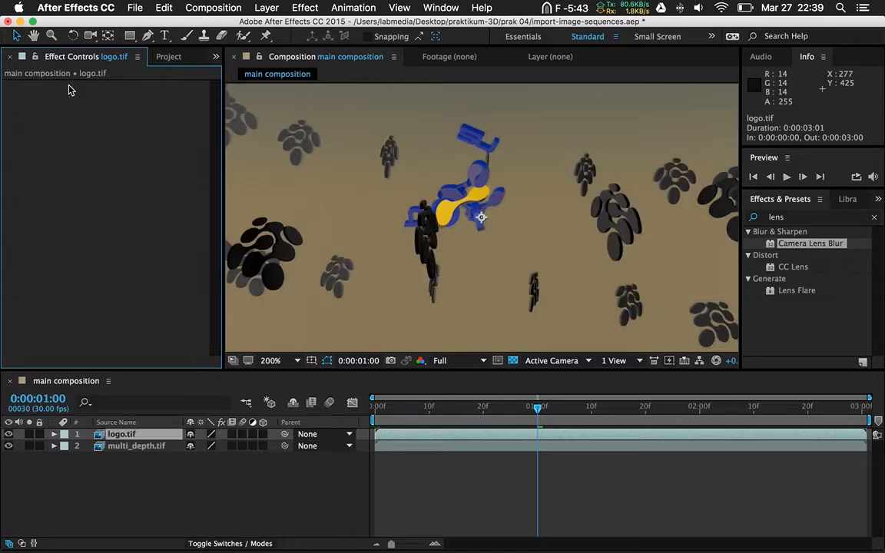
pyautogui.click(169, 486)
pyautogui.click(133, 447)
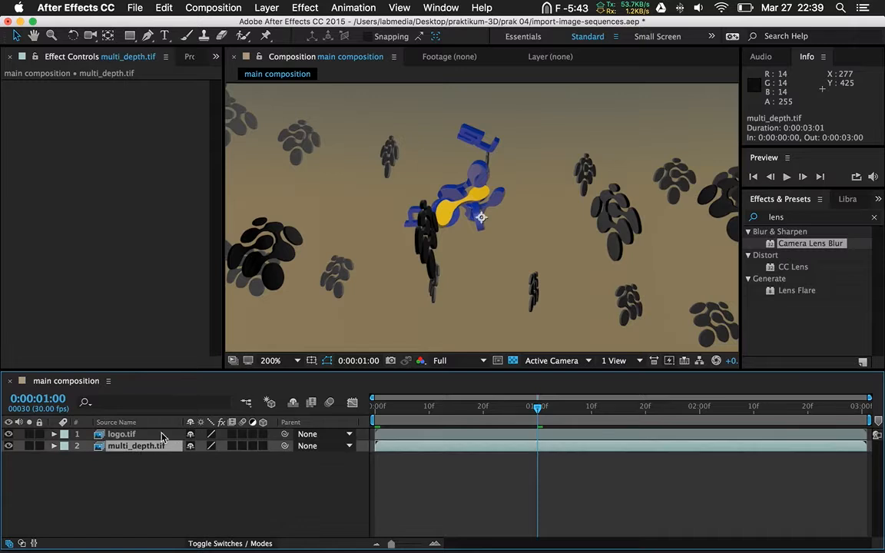
pyautogui.click(123, 434)
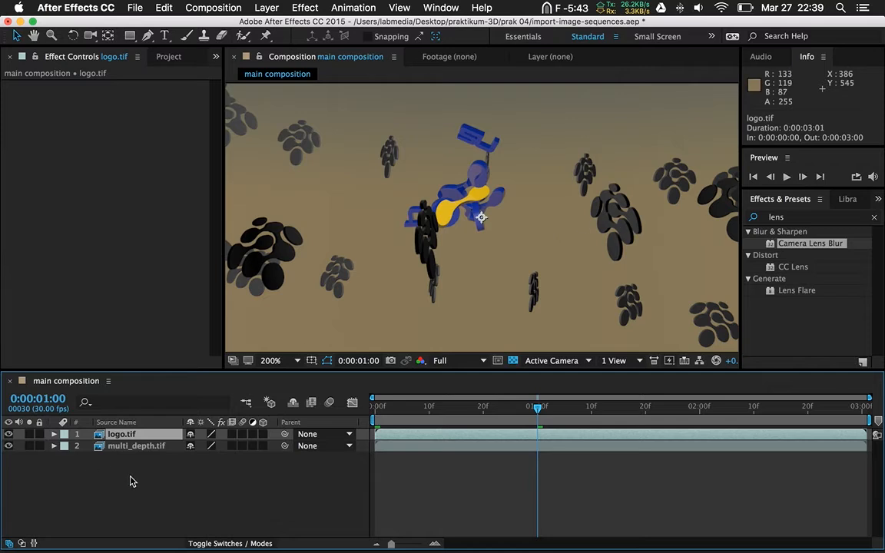
# Step: Add the multi_secondary.tif sequence to the main composition as a layer above logo.tif
pyautogui.click(176, 59)
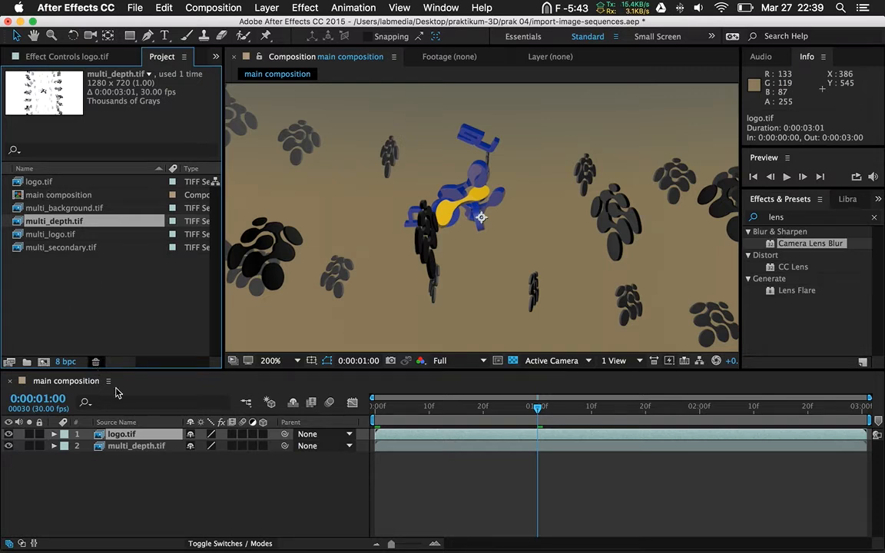
pyautogui.click(98, 299)
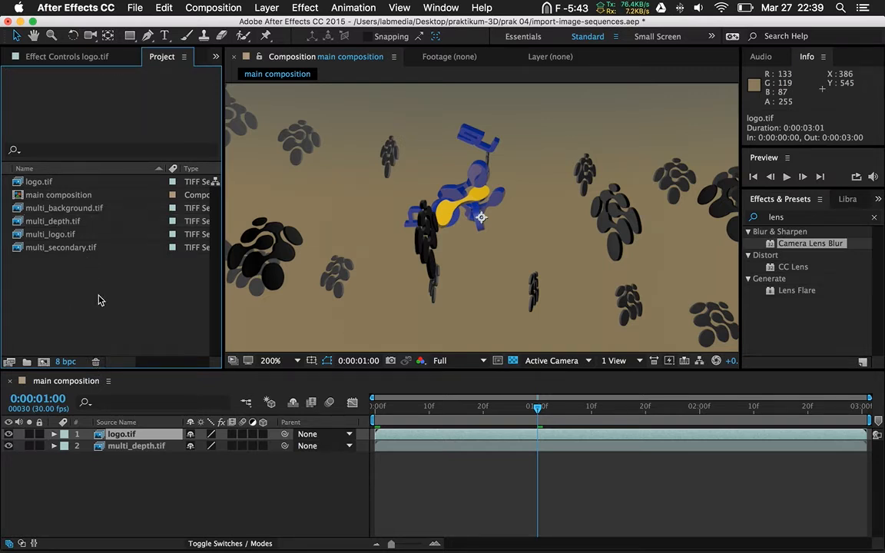
pyautogui.click(86, 249)
pyautogui.moveTo(61, 251); pyautogui.dragTo(126, 436)
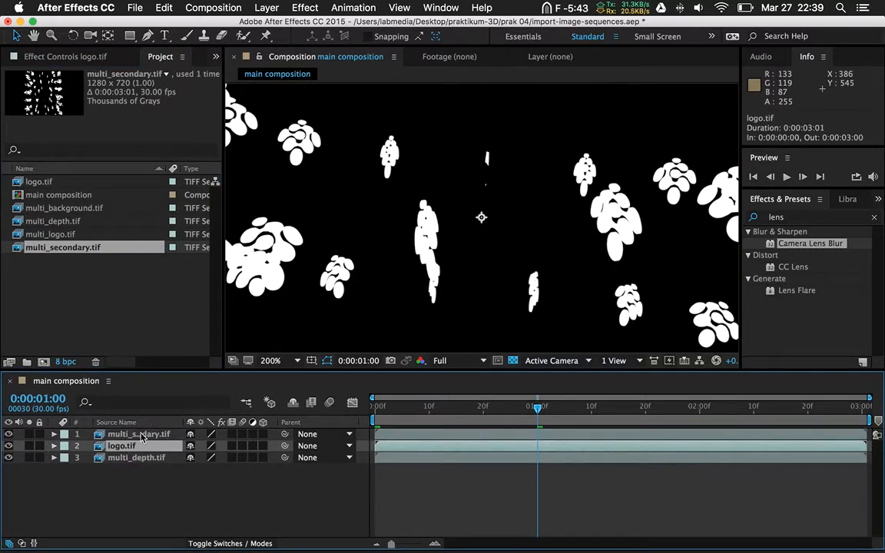
# Step: Set the logo.tif layer's track matte to Luma using multi_secondary.tif, and hide the multi_depth.tif layer
pyautogui.click(140, 435)
pyautogui.click(123, 446)
pyautogui.click(223, 542)
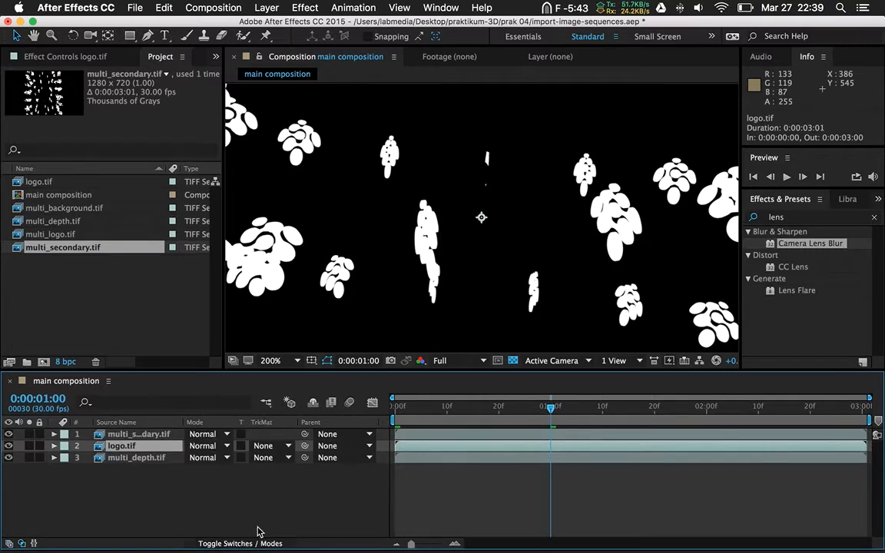
pyautogui.click(288, 450)
pyautogui.click(308, 509)
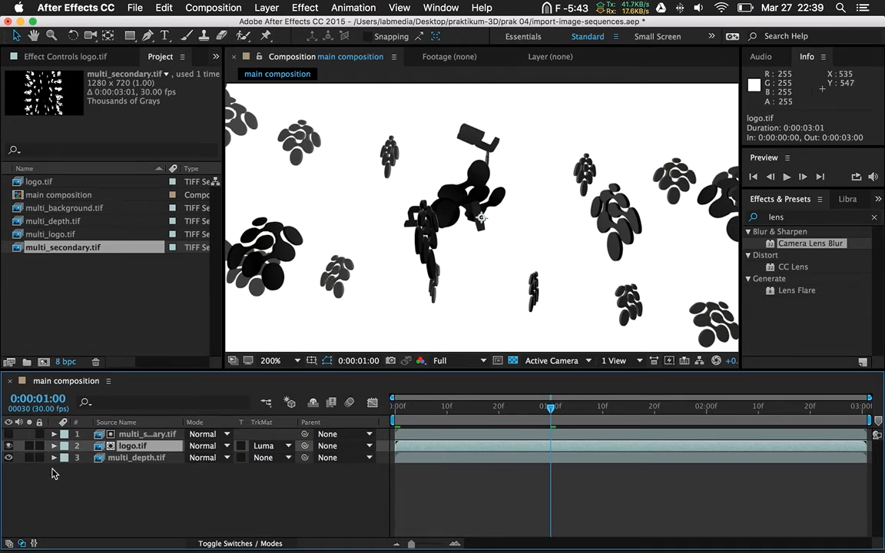
pyautogui.click(9, 457)
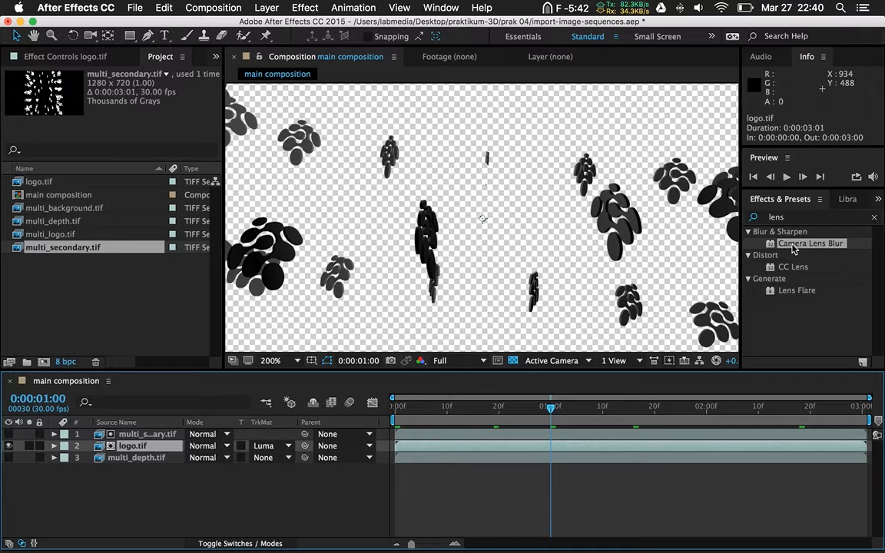
# Step: Apply Camera Lens Blur to the matted logo.tif layer with multi_depth.tif as the Blur Map layer
pyautogui.moveTo(795, 248); pyautogui.dragTo(135, 453)
pyautogui.click(193, 196)
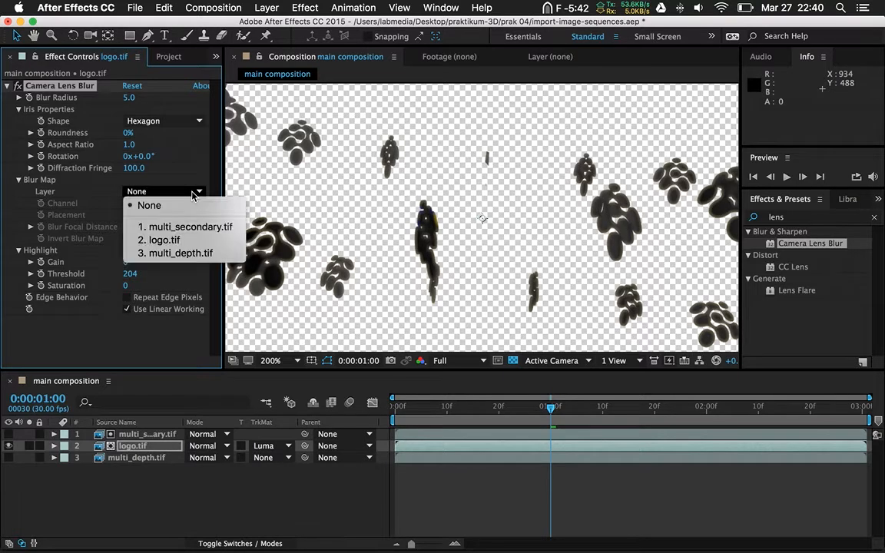
pyautogui.click(192, 254)
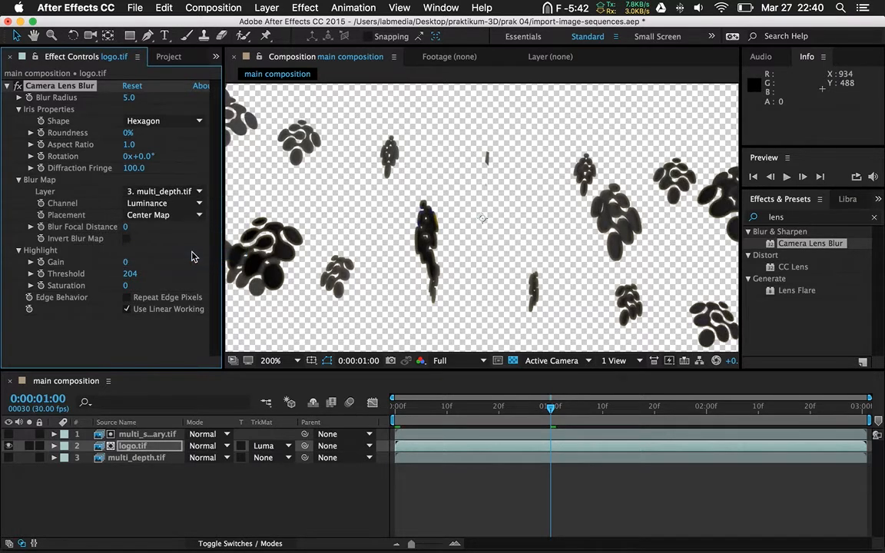
# Step: Compare the matted logo.tif layer with its Camera Lens Blur turned off and on
pyautogui.click(161, 469)
pyautogui.click(134, 445)
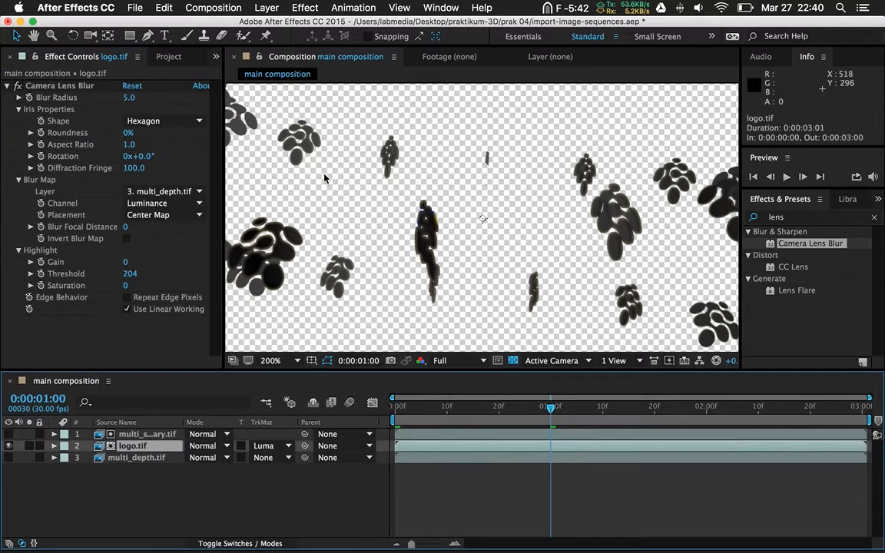
pyautogui.click(18, 85)
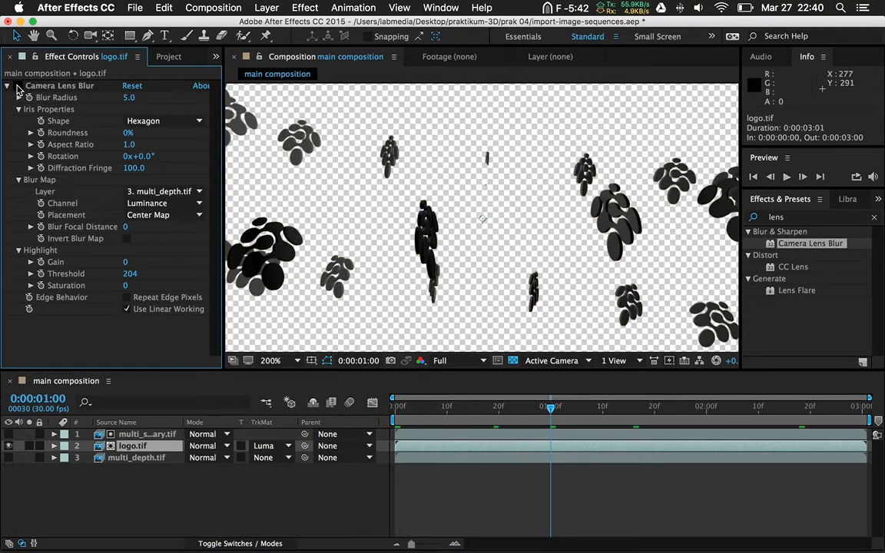
pyautogui.click(18, 85)
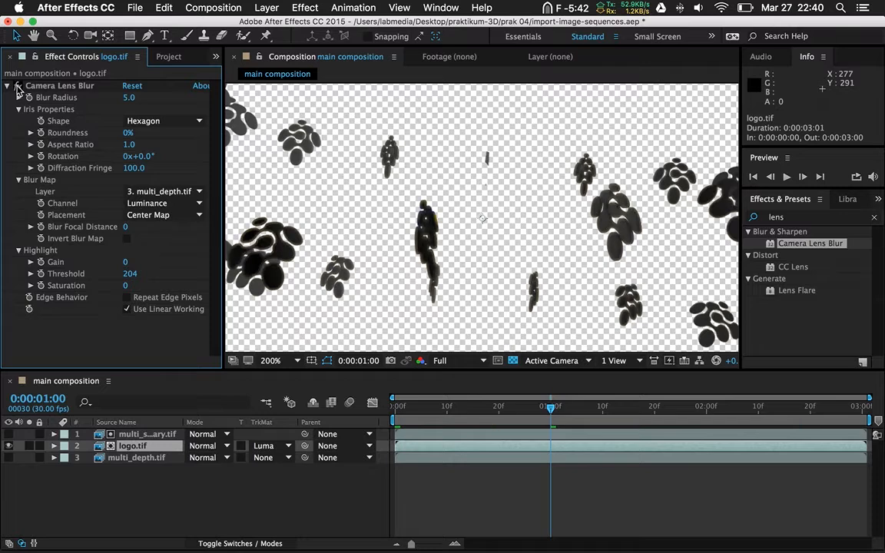
pyautogui.click(121, 512)
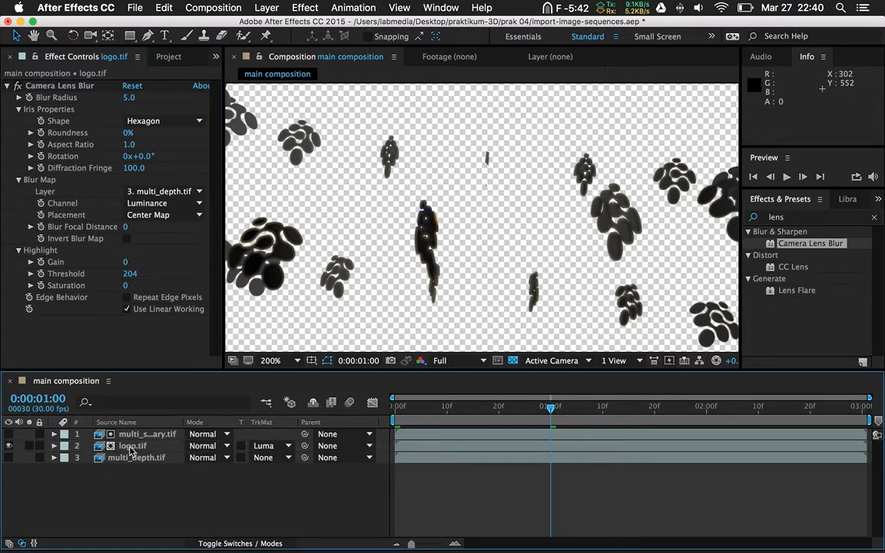
# Step: Add a second copy of logo.tif to the main composition as the lowest layer, below multi_depth.tif
pyautogui.click(165, 70)
pyautogui.click(170, 57)
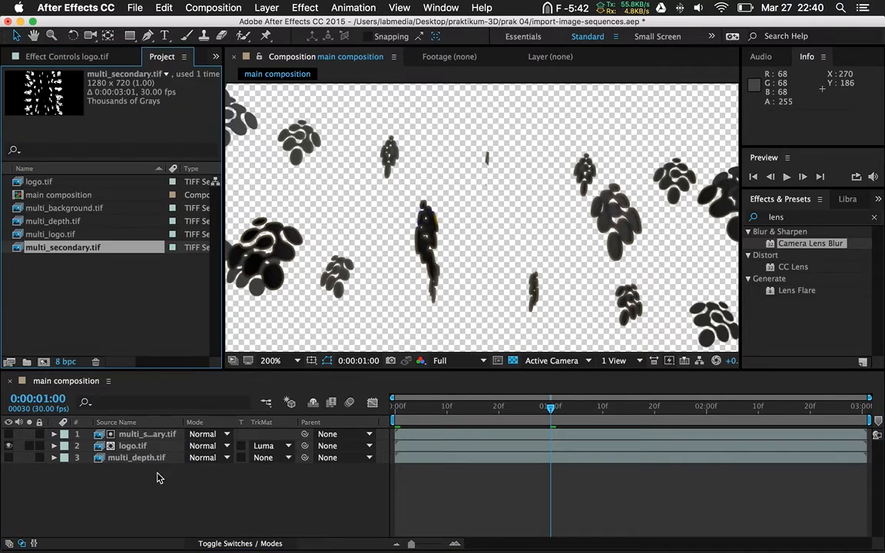
pyautogui.click(45, 184)
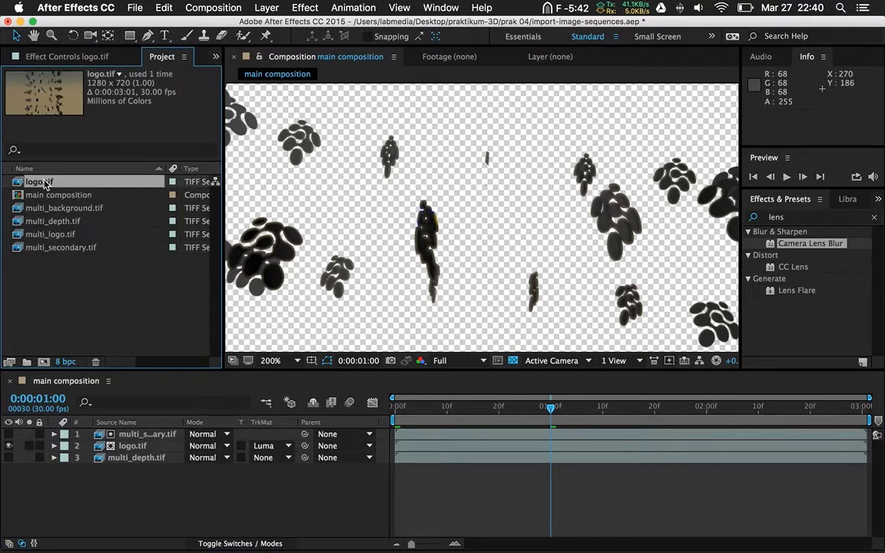
pyautogui.moveTo(40, 186); pyautogui.dragTo(116, 477)
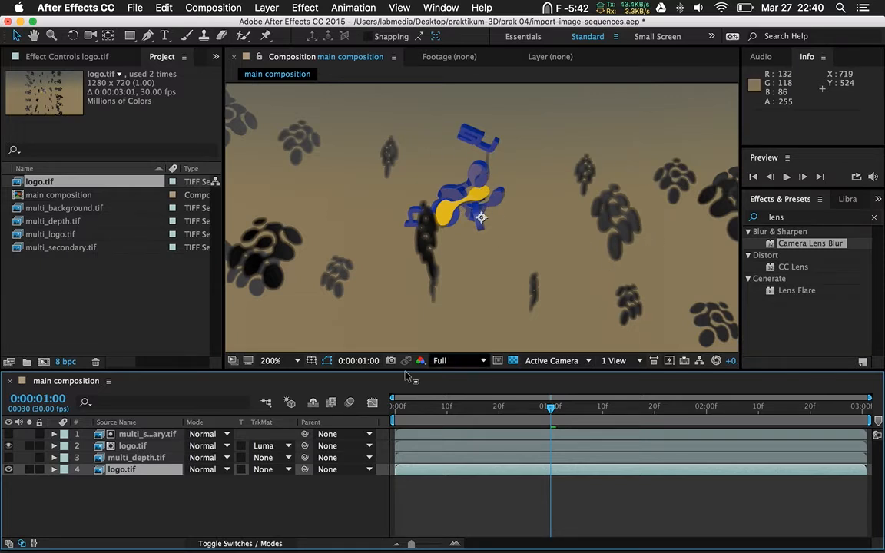
# Step: Compare the image with the blurred logo.tif layer hidden and shown, and scrub back to 0:00:00:00
pyautogui.click(9, 448)
pyautogui.click(9, 448)
pyautogui.moveTo(550, 413); pyautogui.dragTo(373, 404)
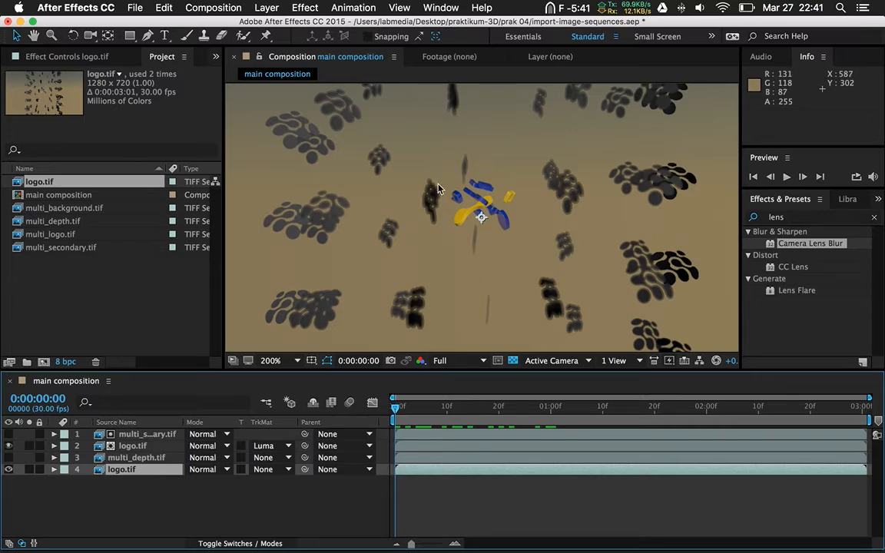
# Step: Scrub through the main composition from the start to 0:00:02:04 to check the blurred secondary objects against the sharp logo
pyautogui.click(424, 409)
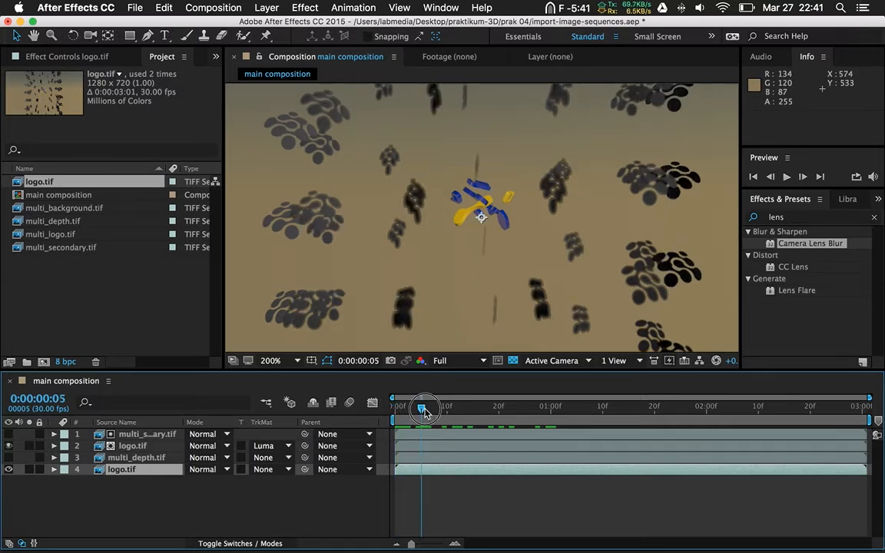
pyautogui.moveTo(424, 410); pyautogui.dragTo(555, 407)
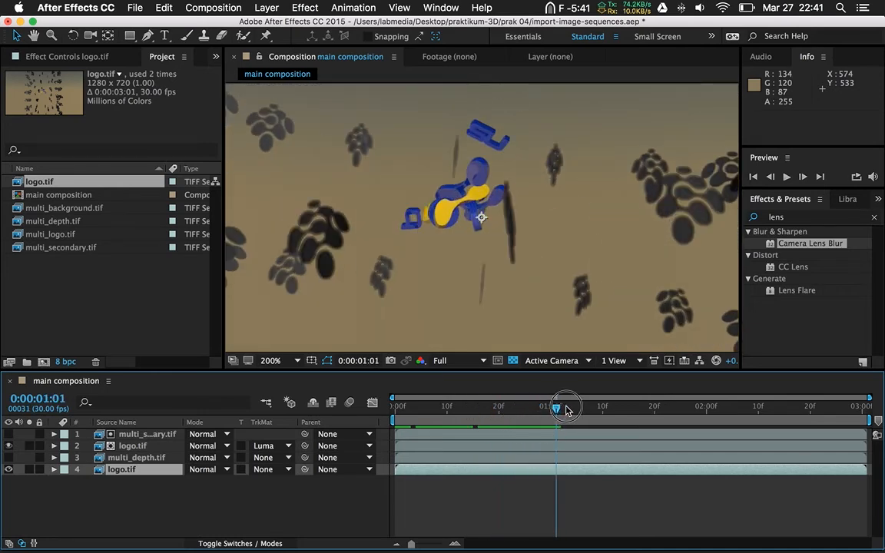
pyautogui.moveTo(558, 409); pyautogui.dragTo(730, 410)
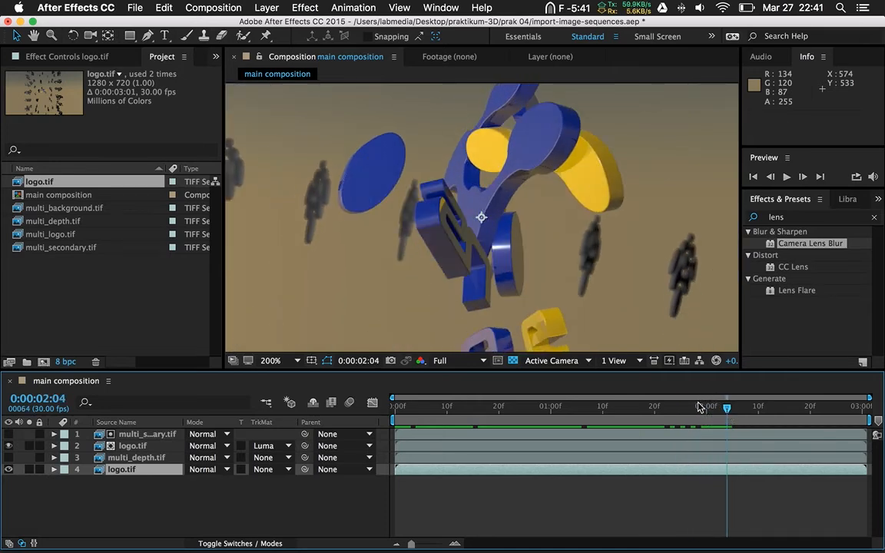
# Step: Fit the whole frame in the composition view and play a preview of the complete animation, stopping it after viewing
pyautogui.click(291, 362)
pyautogui.click(294, 330)
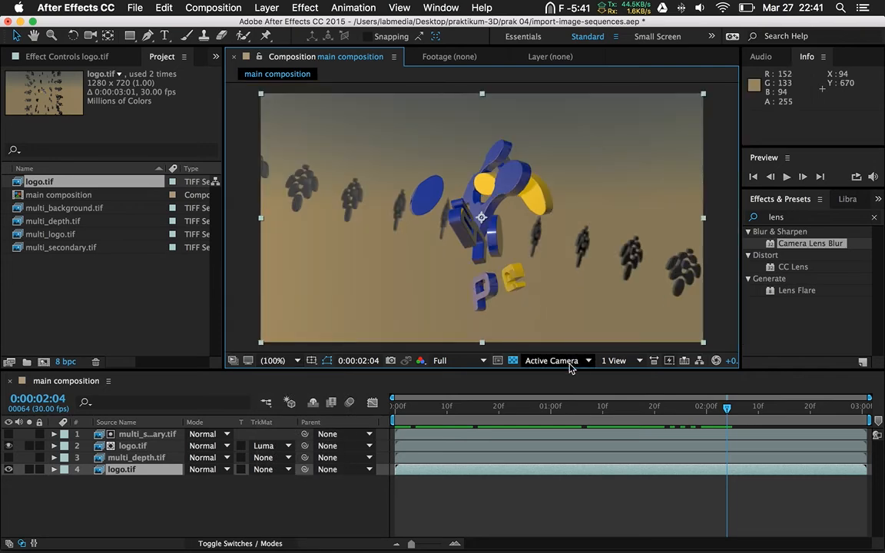
pyautogui.click(790, 177)
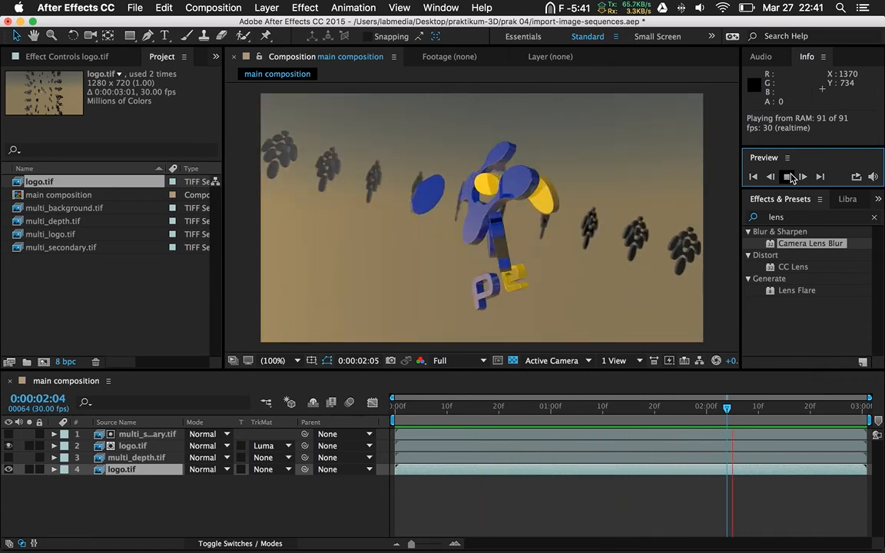
pyautogui.click(791, 178)
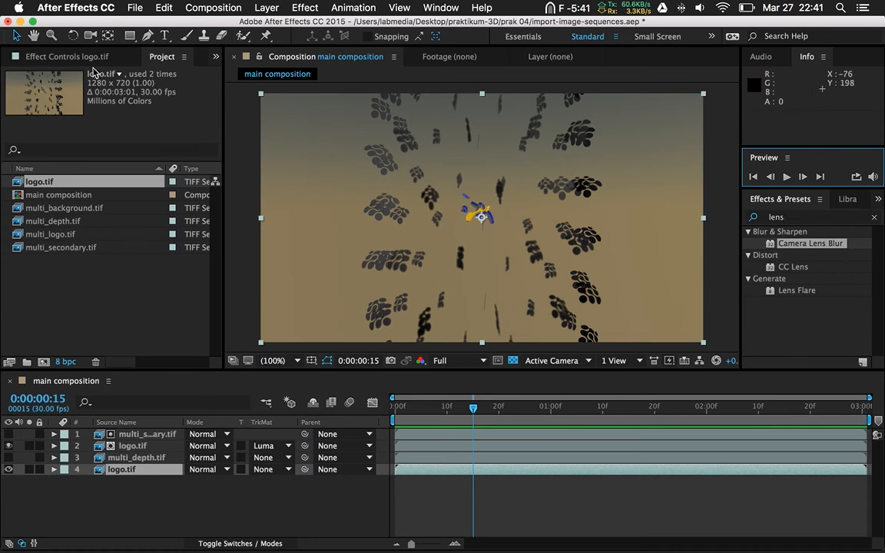
# Step: Show the Camera Lens Blur settings of the luma-matted logo.tif layer for review
pyautogui.click(70, 56)
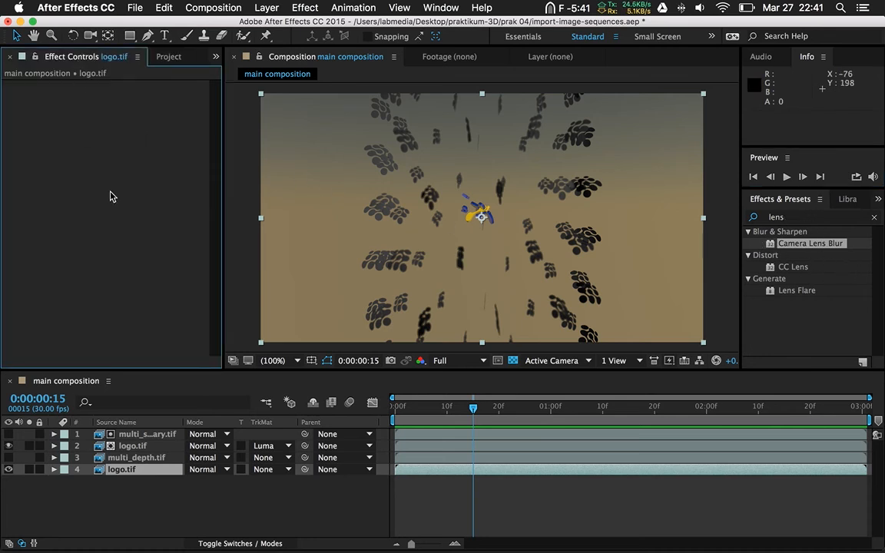
pyautogui.click(134, 445)
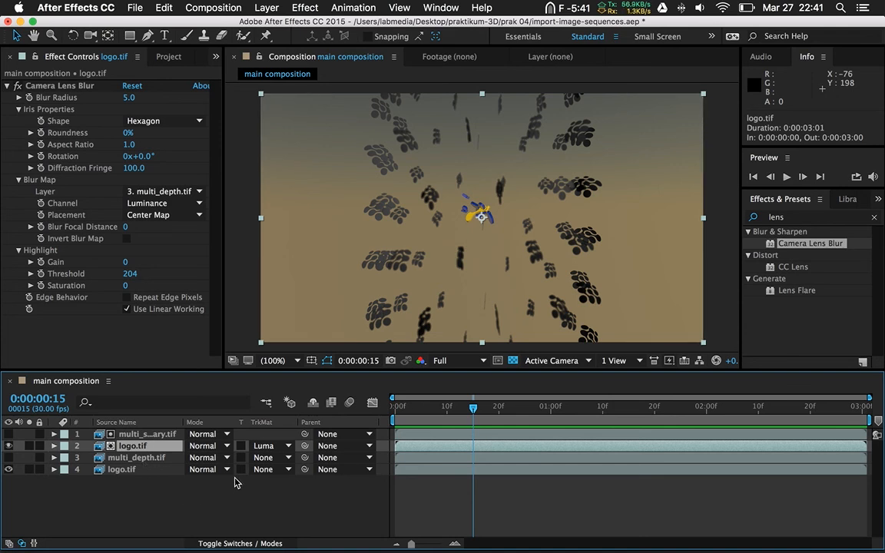
# Step: Switch to Chrome to view the Prak 04 tutorial page on camera depth, multi-pass render and compositing
pyautogui.hotkey('ctrl', 'Up')
pyautogui.click(340, 275)
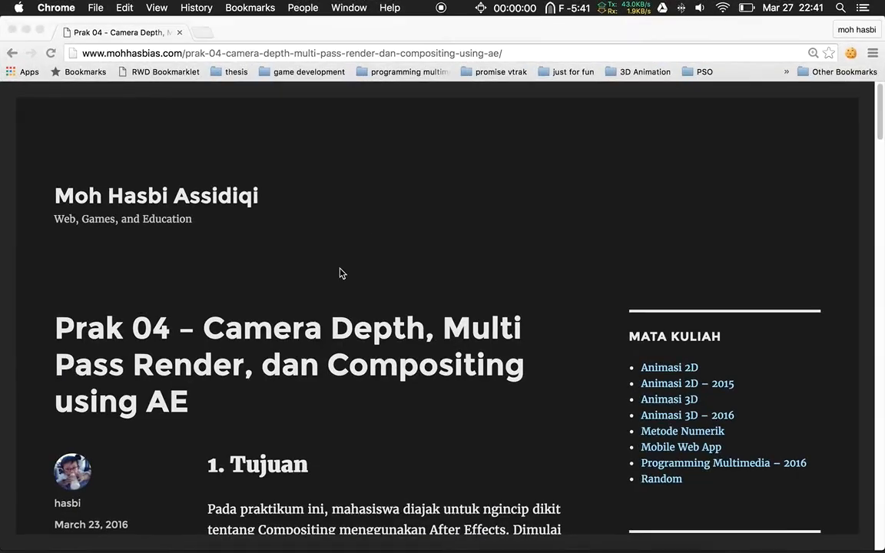